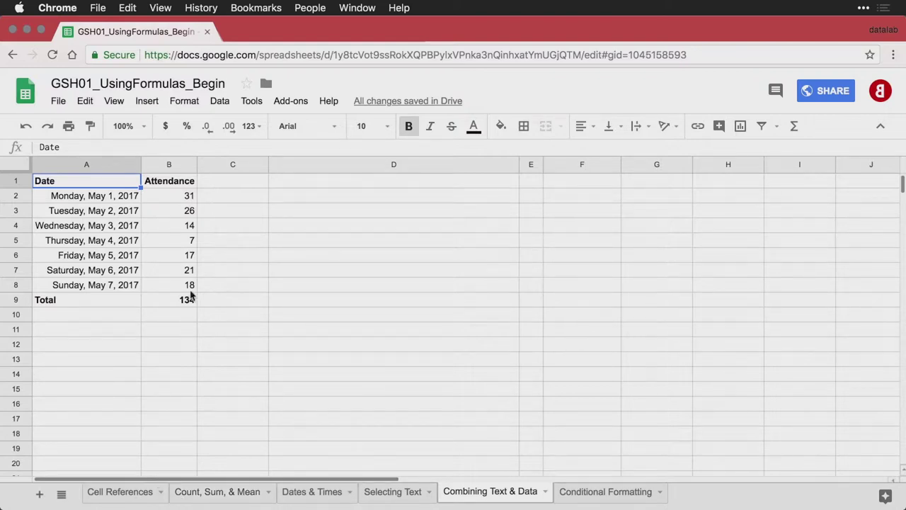
Step: Examine the dates listed in the Date column, from Monday, May 1 to Sunday, May 7, 2017
left_click(126, 202)
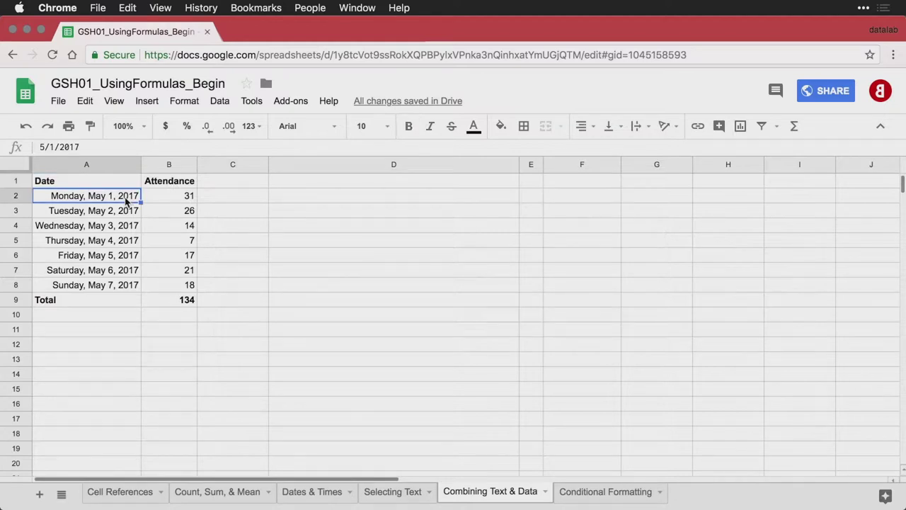
key("Down")
key("Down")
key("Down")
key("Down")
key("Down")
key("Down")
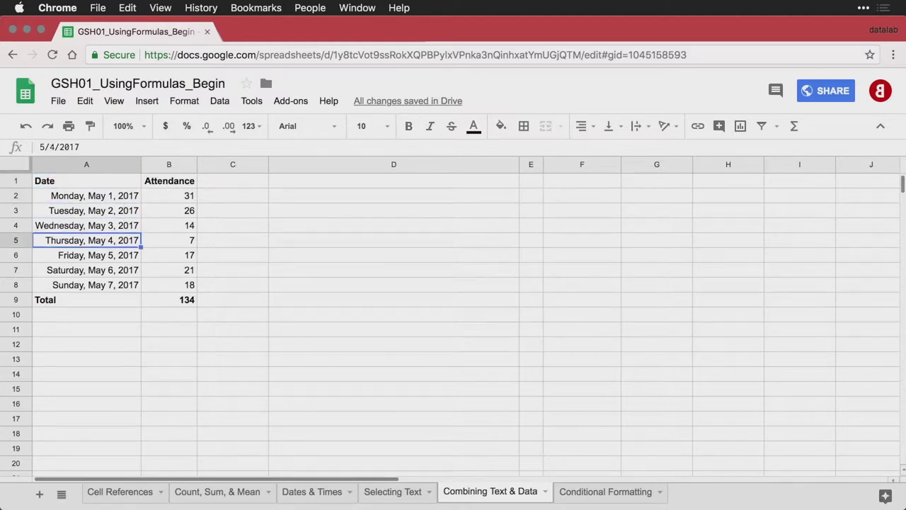
key("Up")
key("Up")
key("Up")
key("Up")
key("Up")
key("Up")
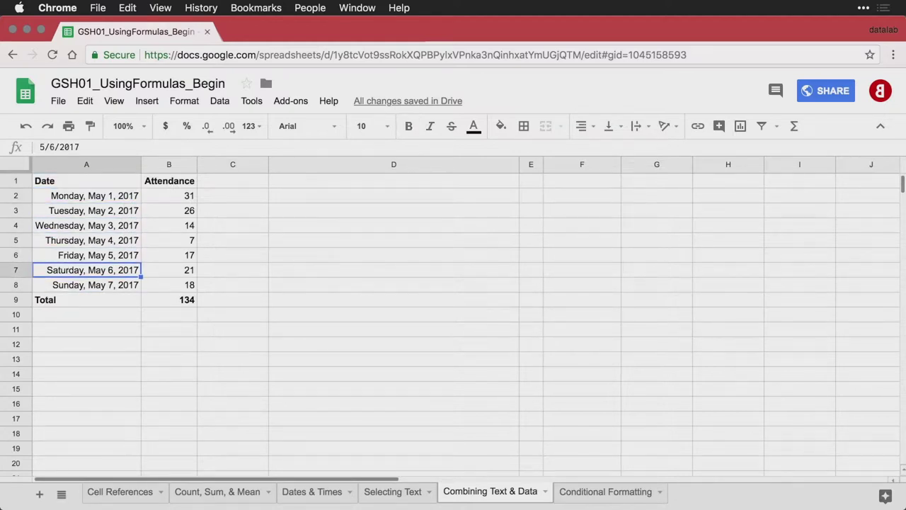
Step: Examine the daily values in the Attendance column and the formula in its Total row
key("Right")
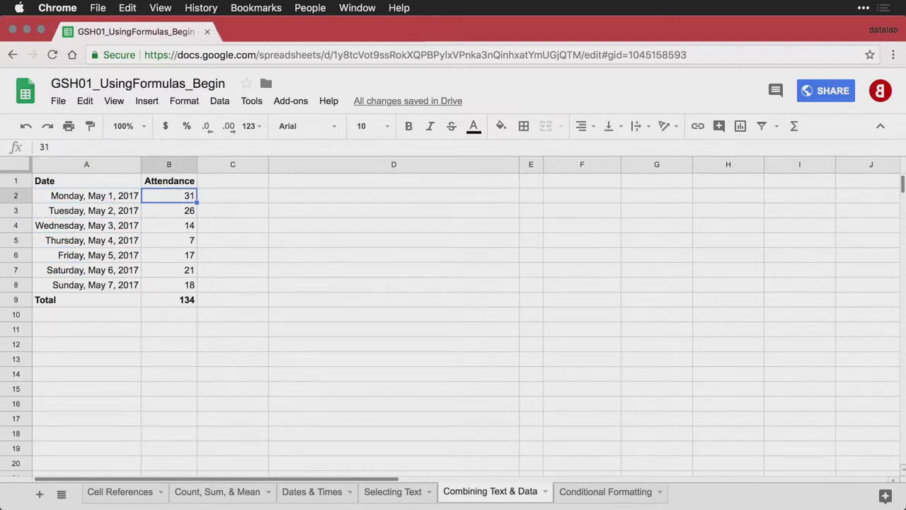
key("Down")
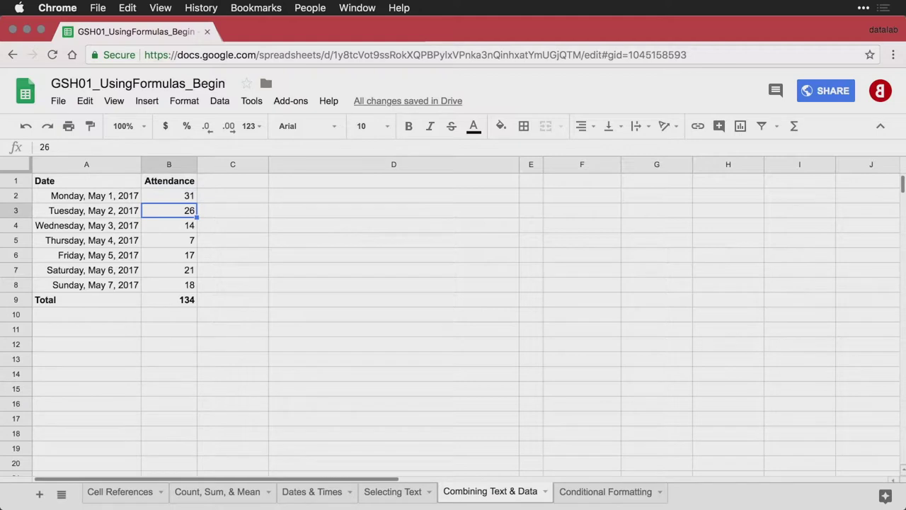
key("Down")
key("Down")
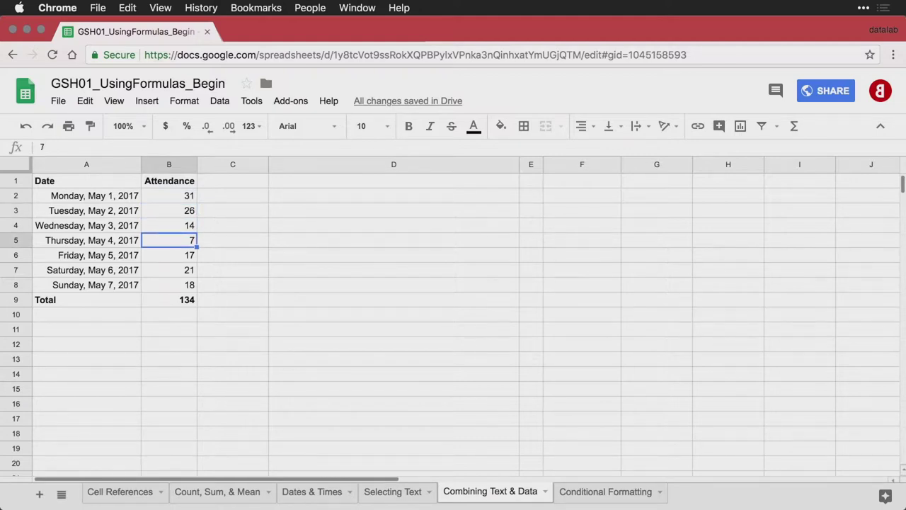
key("Down")
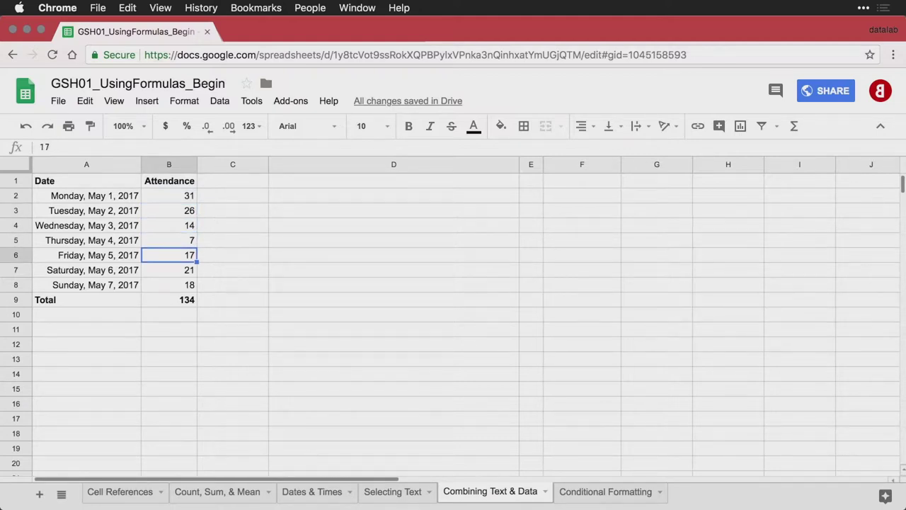
key("Down")
key("Down")
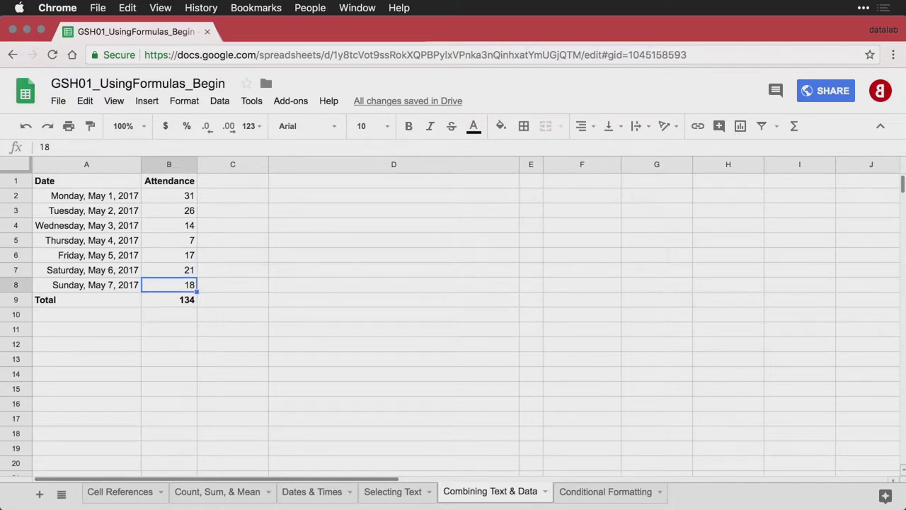
key("Down")
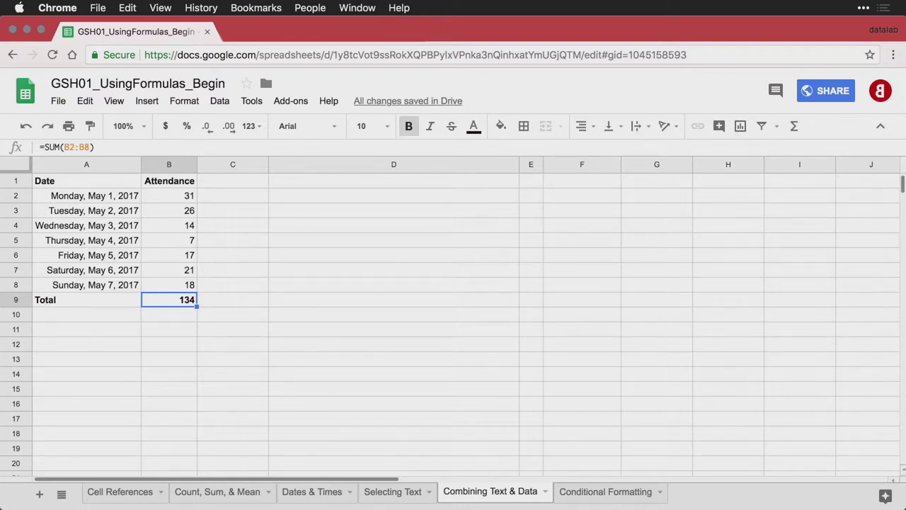
Step: Enter the text "You had a total of" in cell D2
key("Right")
key("Right")
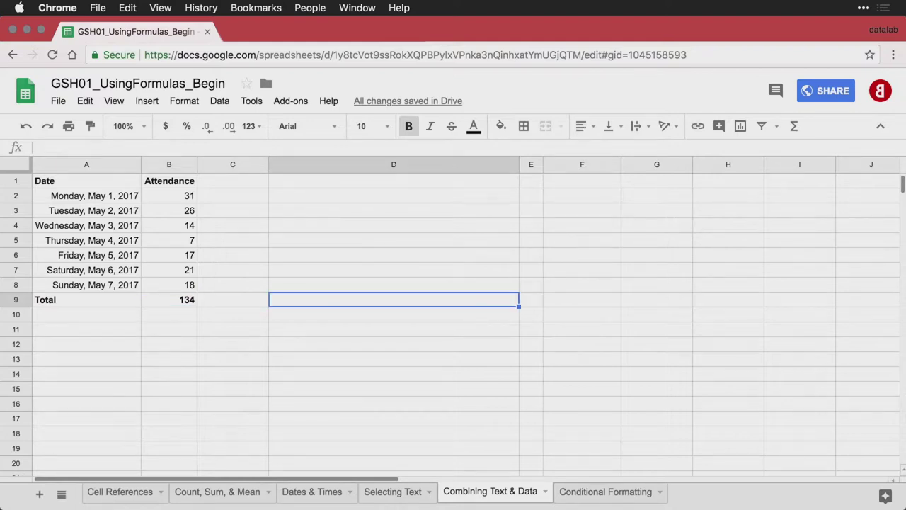
key("Up")
key("Up")
key("Up")
key("Up")
key("Up")
key("Up")
key("Up")
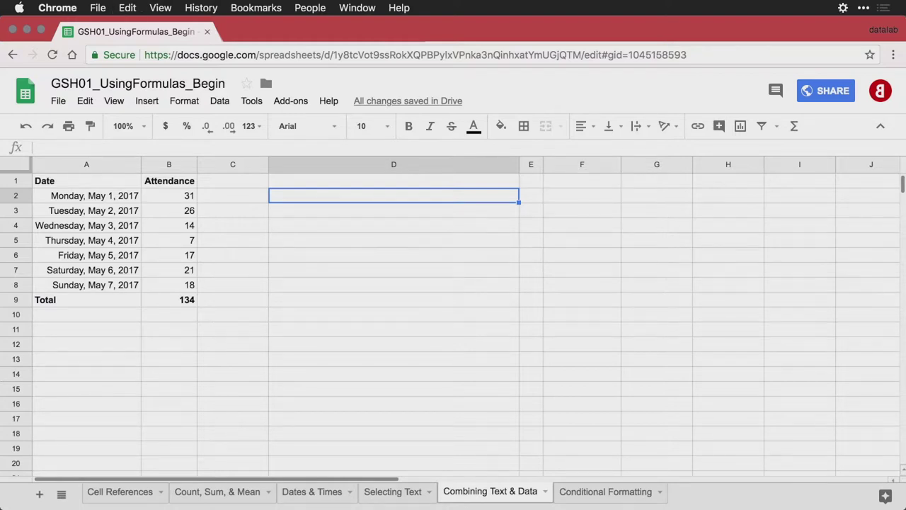
type("You had a total of")
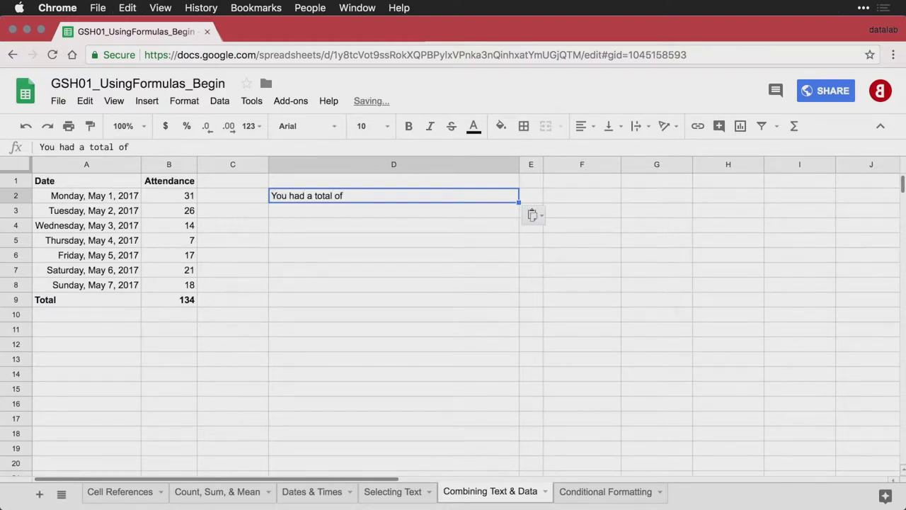
Step: Enter =SUM(B2:B8) in cell E2 and inspect the formula with its referenced range
key("Right")
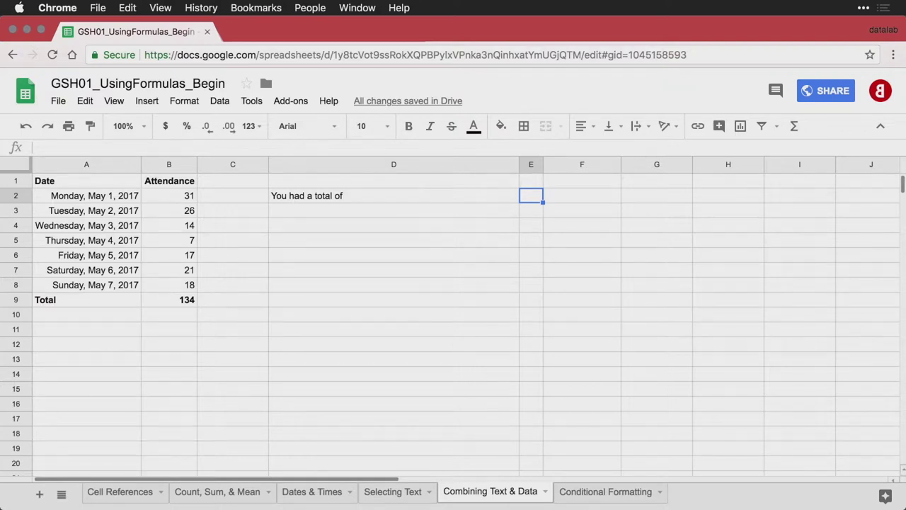
type("=SUM(B2:B8)")
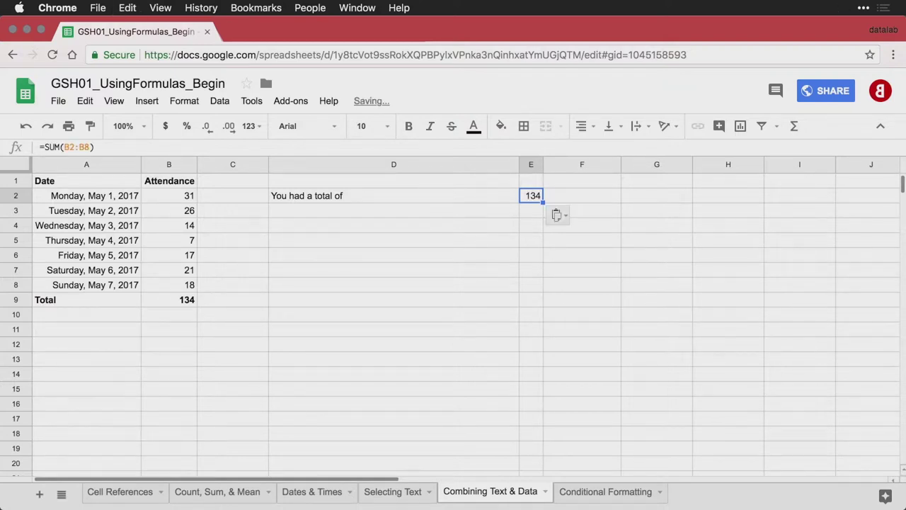
key("ctrl+grave")
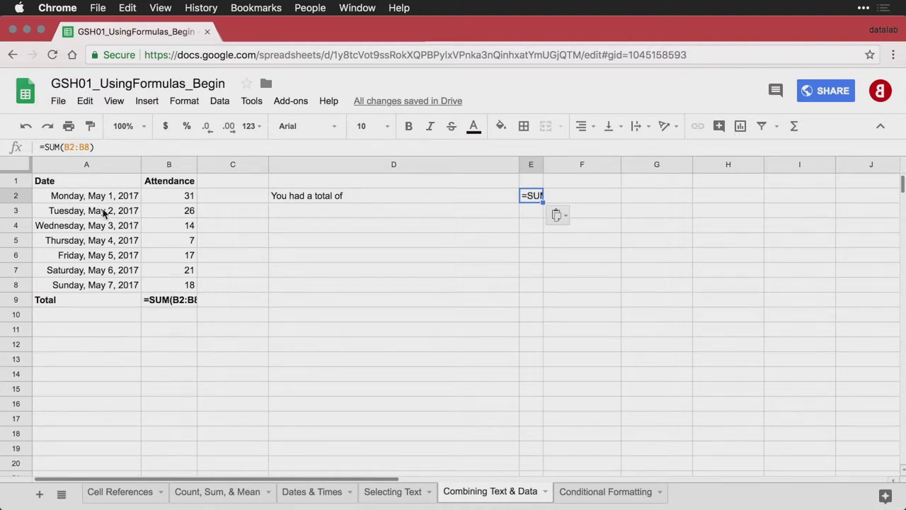
double_click(529, 200)
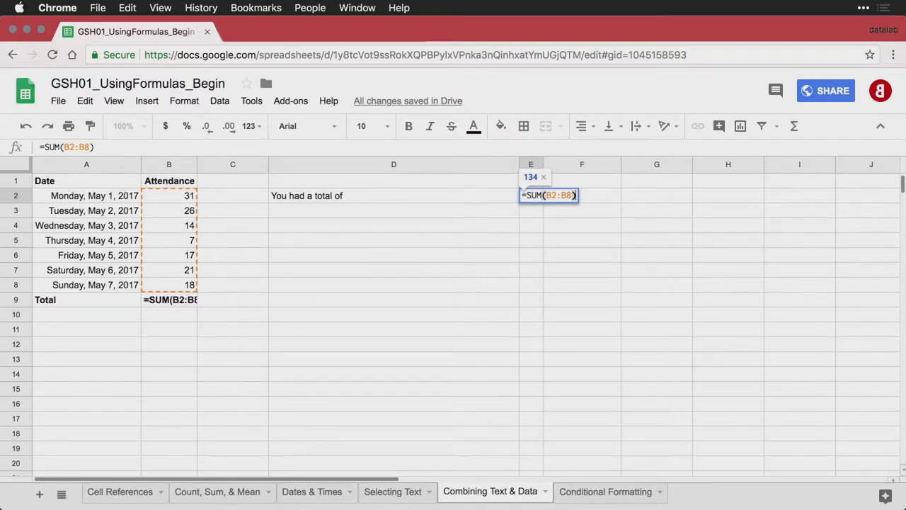
Step: Enter the text "visitors this week." in cell F2 and review the sentence pieces in D2 through F2
left_click(600, 203)
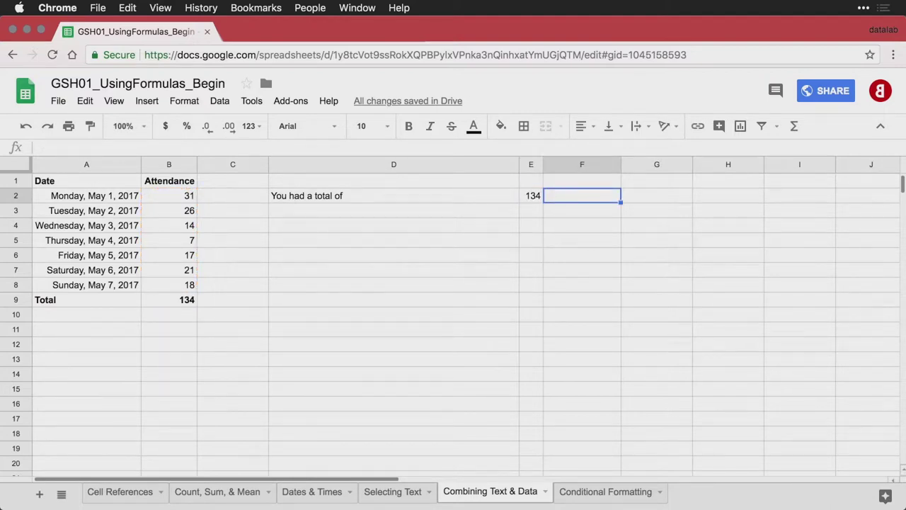
type("visitors this week.")
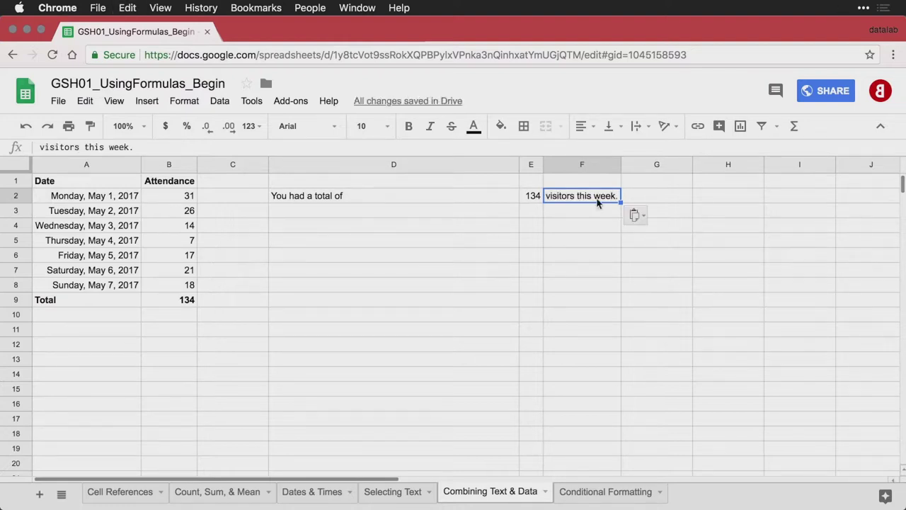
left_click(465, 201)
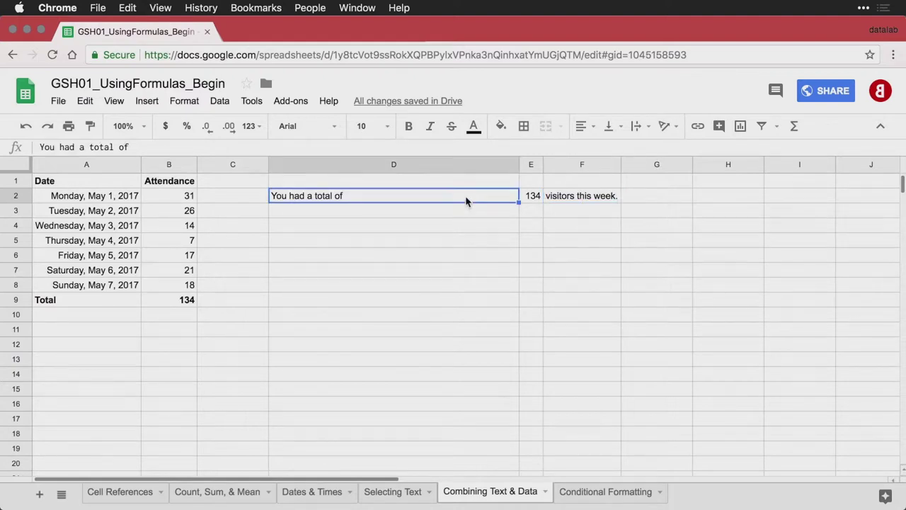
key("Right")
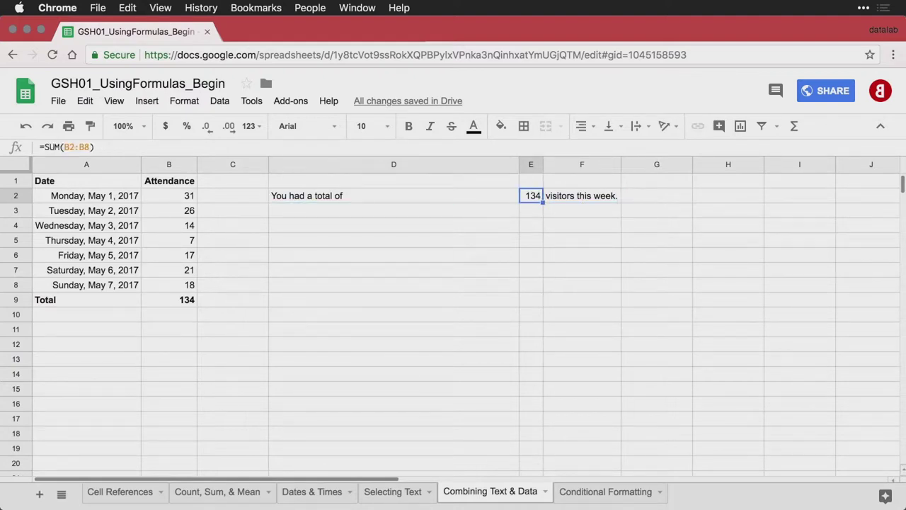
key("Right")
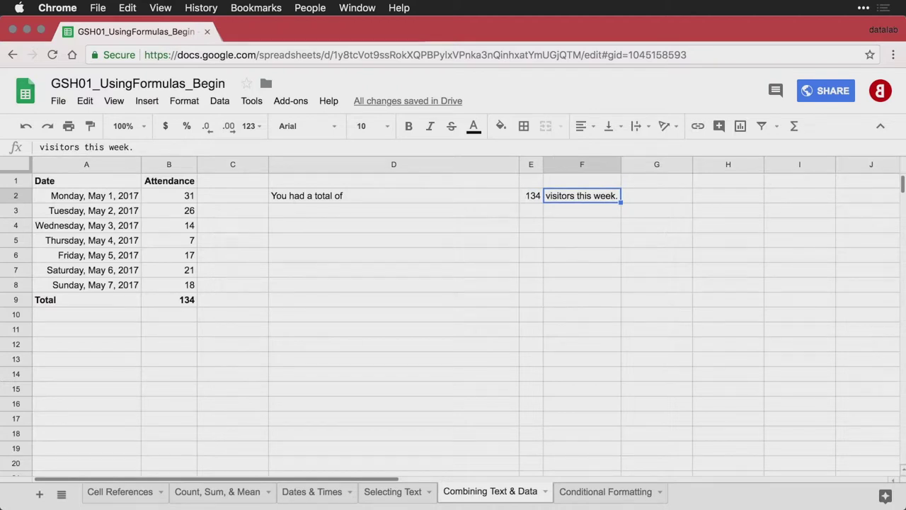
Step: Combine the three pieces in cell D3 with =D2 & E2 & F2 and check it in formula view
key("Down")
key("Left")
key("Left")
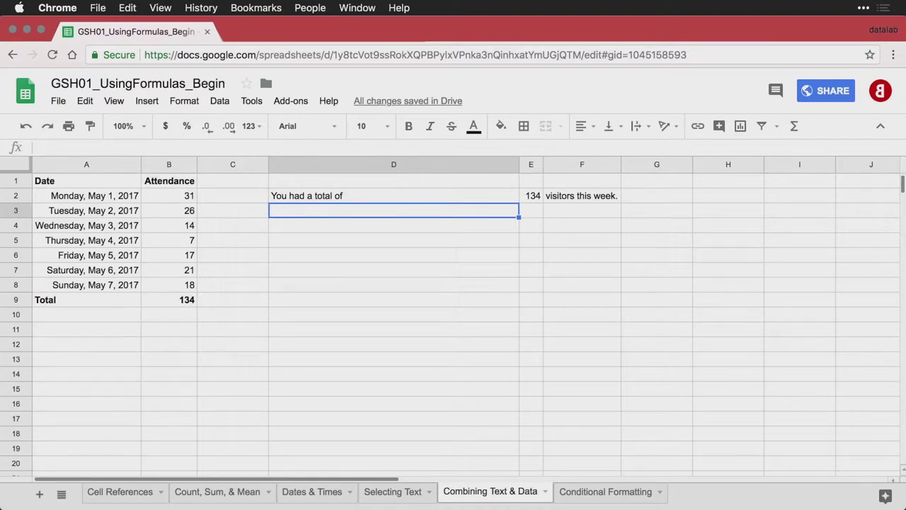
type("=D2 & E2 & F2")
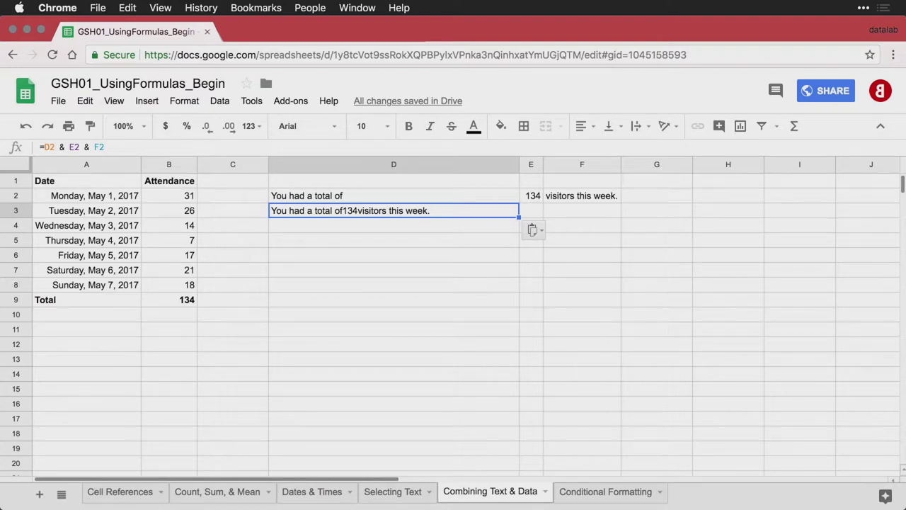
key("ctrl+grave")
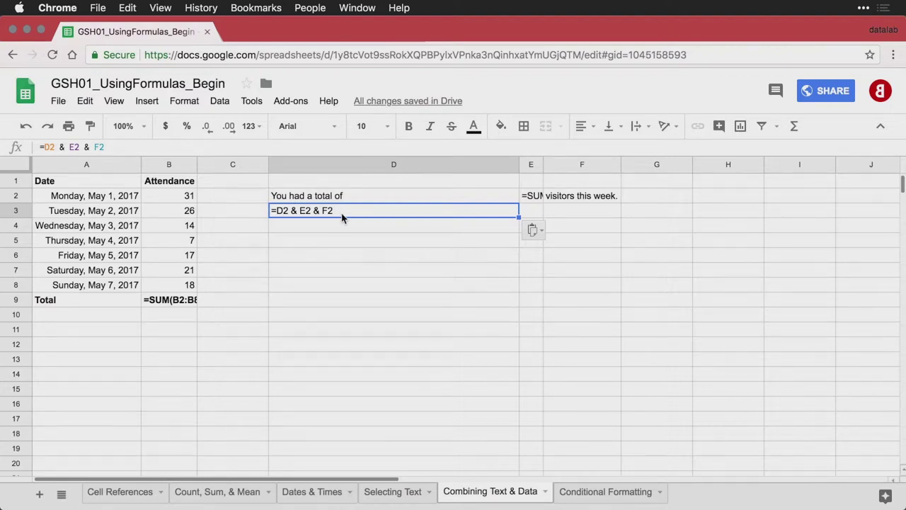
key("ctrl+grave")
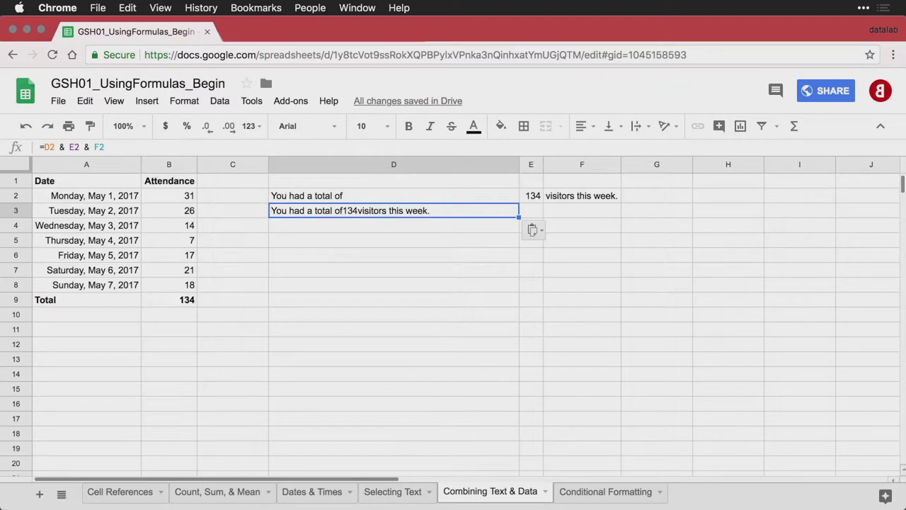
Step: Combine the pieces with spaces in cell D4 using =D2 & " " & E2 & " " & F2 and inspect its references in formula view
left_click(348, 228)
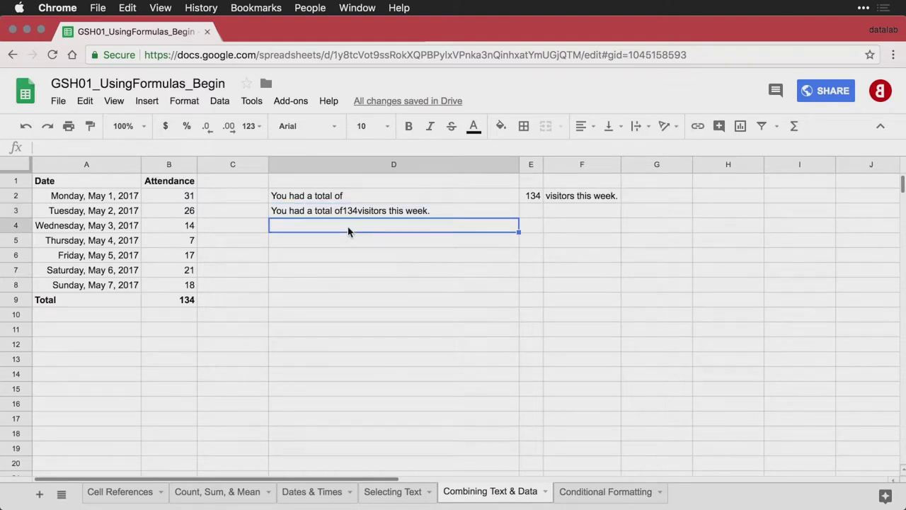
type("=D2 & \" \" & E2 & \" \" & F2")
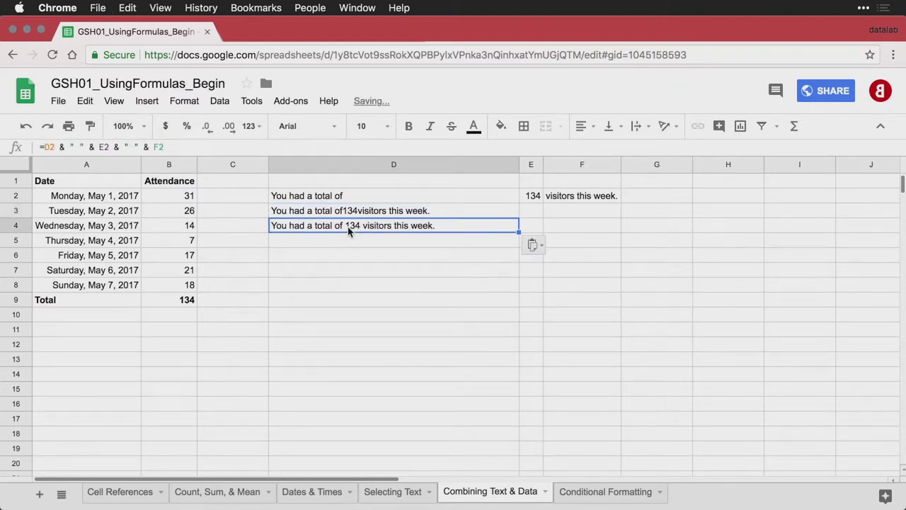
key("ctrl+grave")
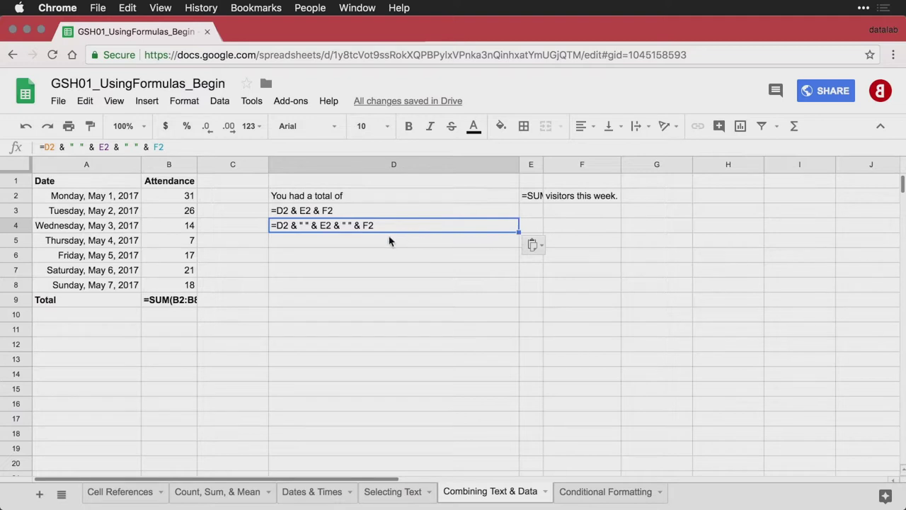
key("Return")
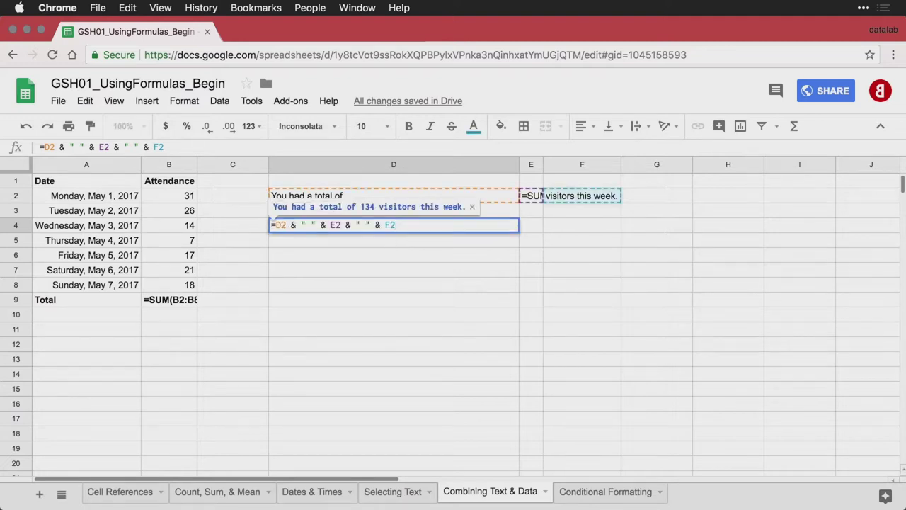
key("Return")
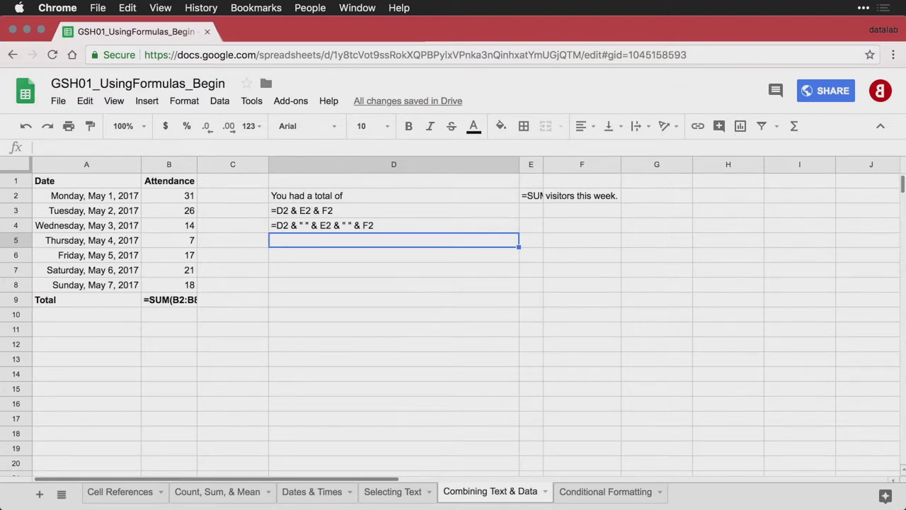
key("ctrl+grave")
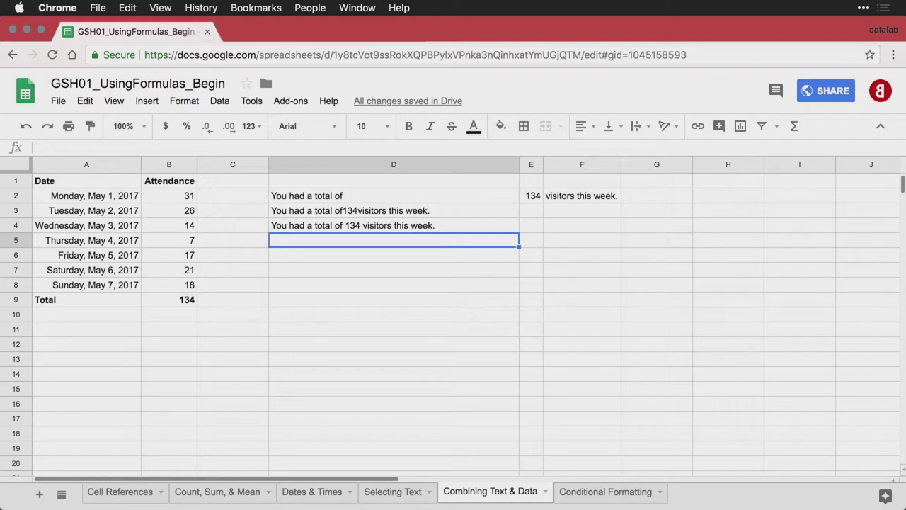
Step: Enter =D2 & " " & SUM(B2:B8) & " " & F2 in cell D5 and compare it with D4 in formula view
type("=D2 & \" \" & SUM(B2:B8) & \" \" & F2")
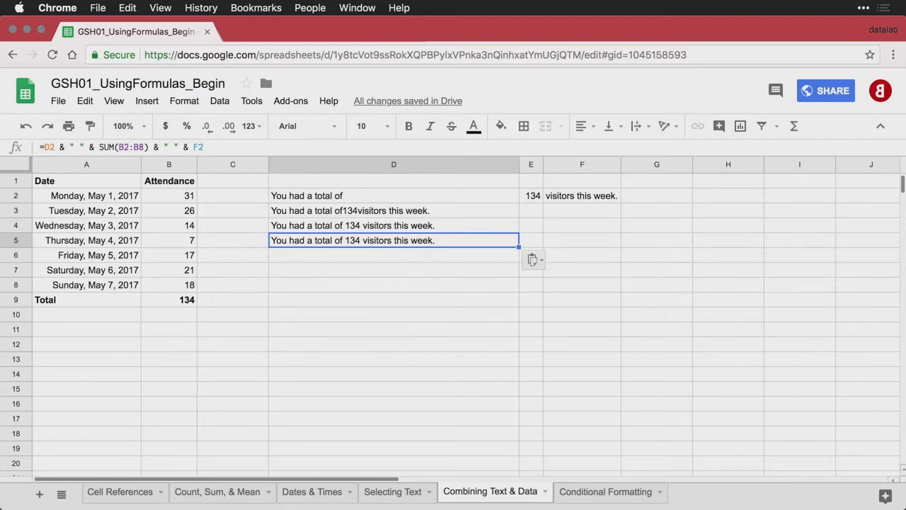
key("ctrl+grave")
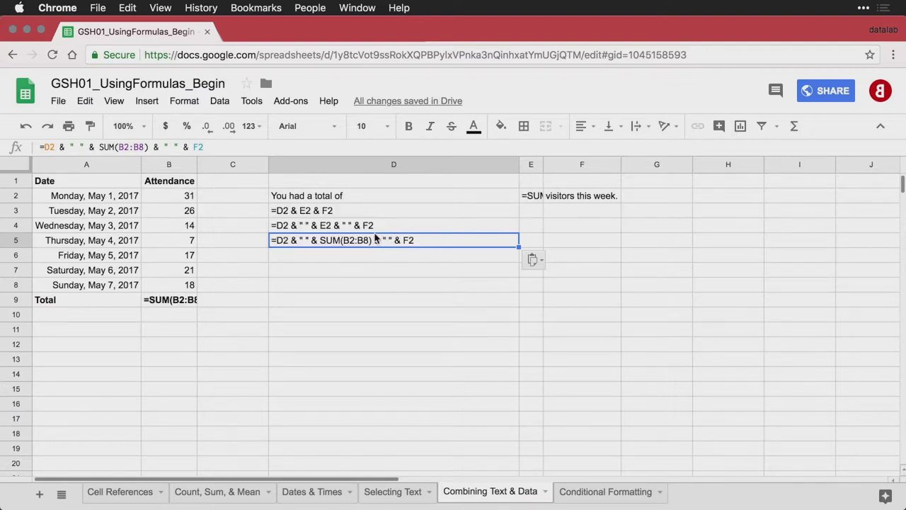
left_click(334, 226)
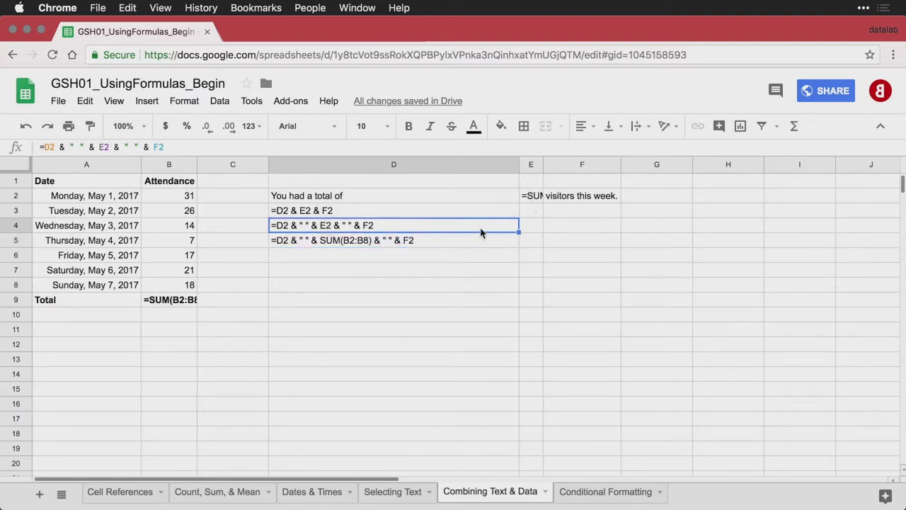
left_click(423, 242)
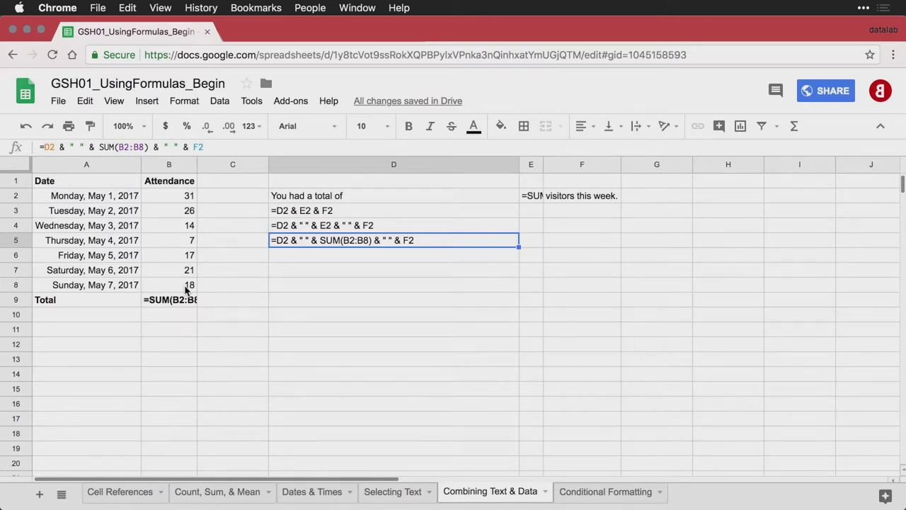
Step: Return to normal view and enter ="You had a total of " & SUM(B2:B8) & " visitors this week." in cell D6
key("ctrl+grave")
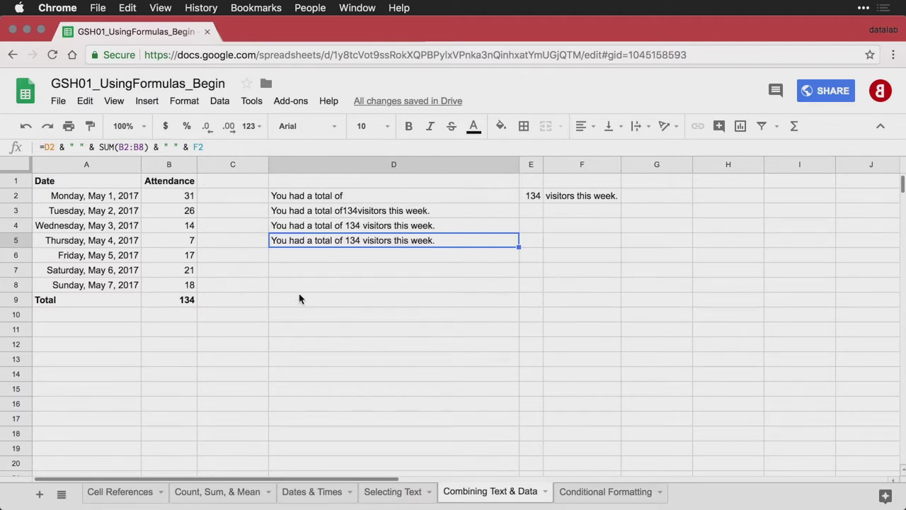
left_click(371, 250)
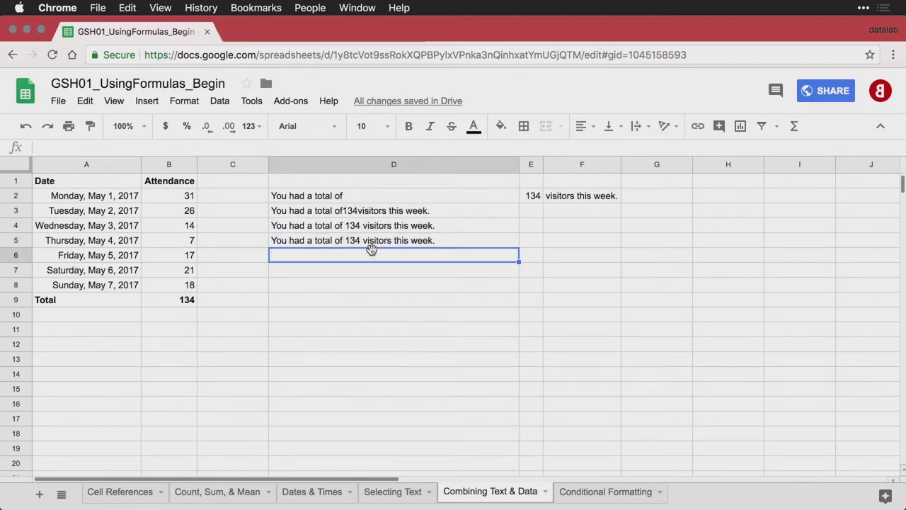
type("=\"You had a total of \" & SUM(B2:B8) & \" visitors this week.\"")
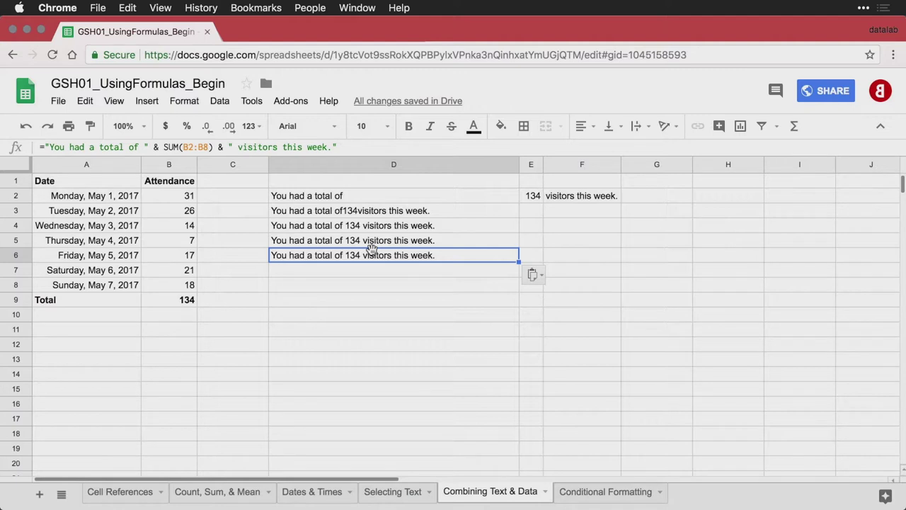
key("Return")
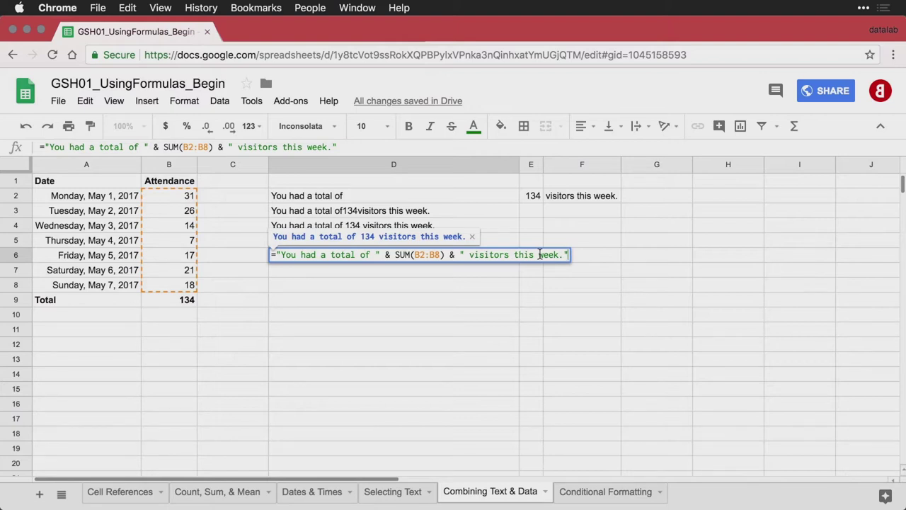
key("Return")
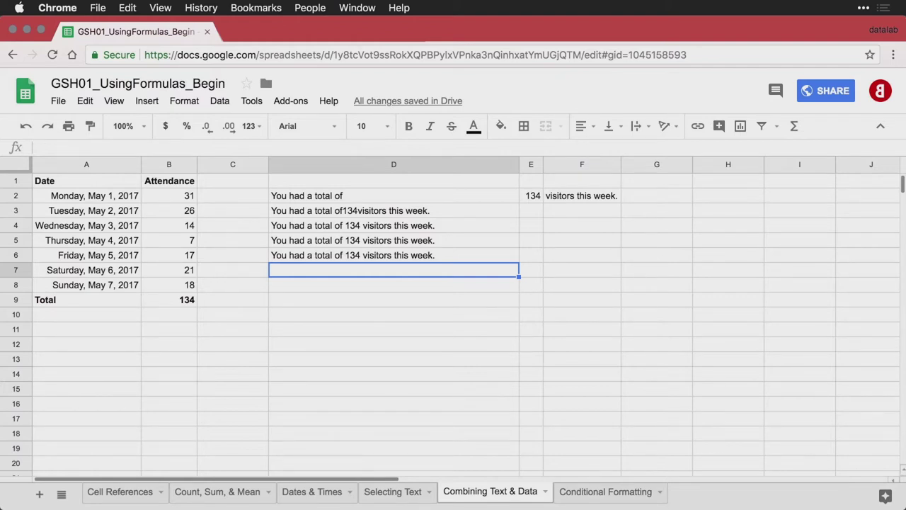
Step: Combine the three sentence pieces in cell D7 with =JOIN(" ", D2,E2,F2) and check the formula's references
type("=JOIN(\" \", D2,E2,F2)")
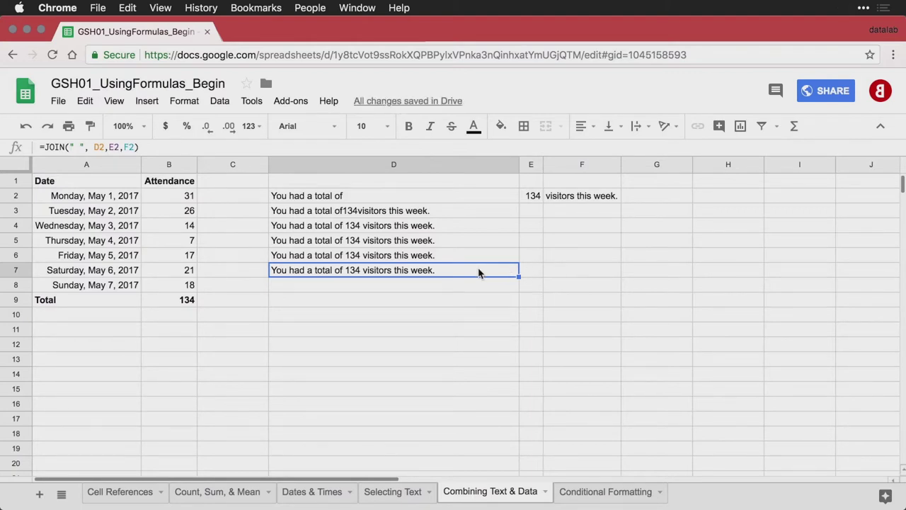
key("Return")
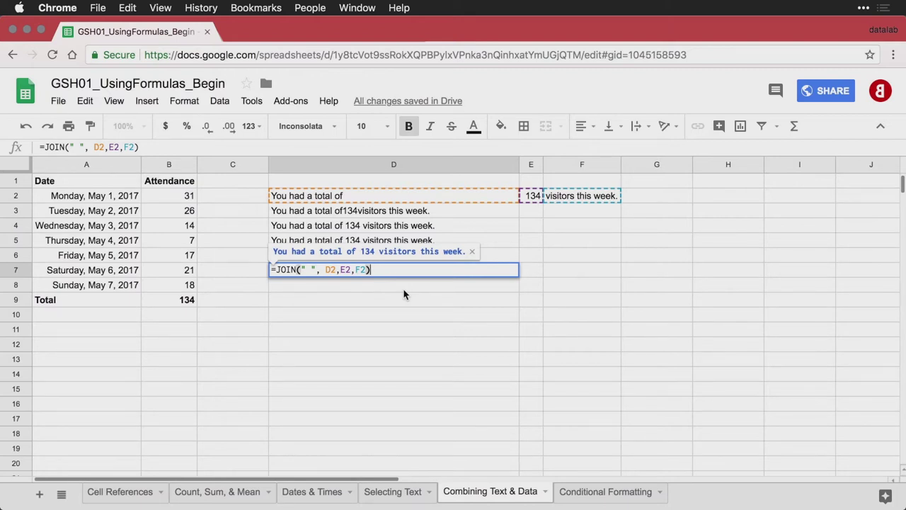
key("Return")
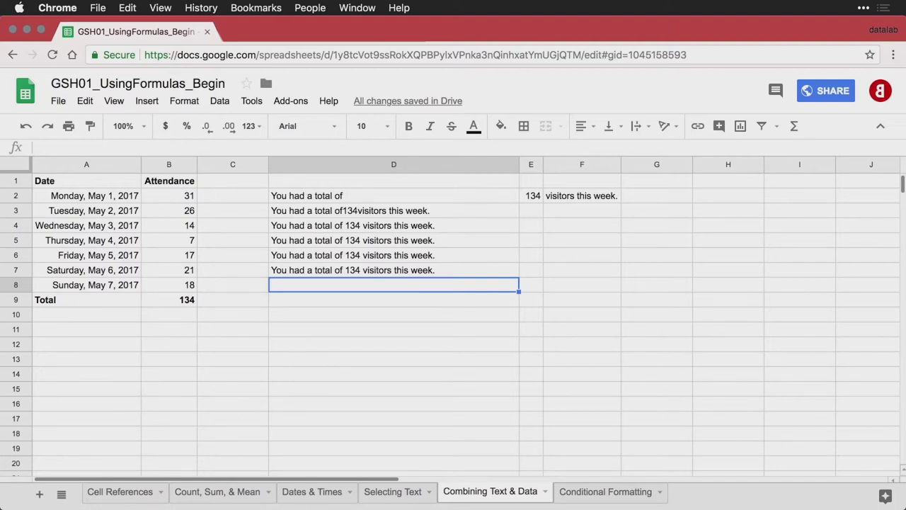
Step: Enter =JOIN(" ", D2,SUM(B2:B8),F2) in cell D8 and inspect the ranges it references
type("=JOIN(\" \", D2,SUM(B2:B8),F2)")
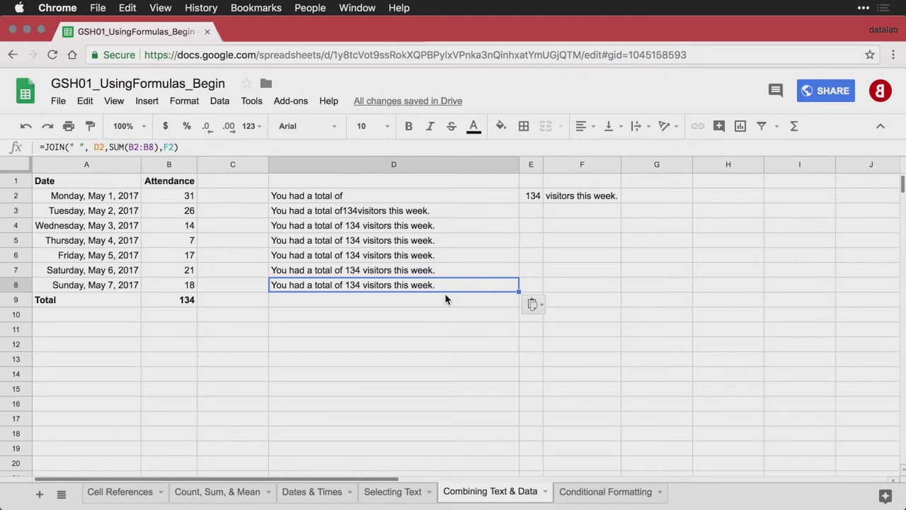
double_click(464, 286)
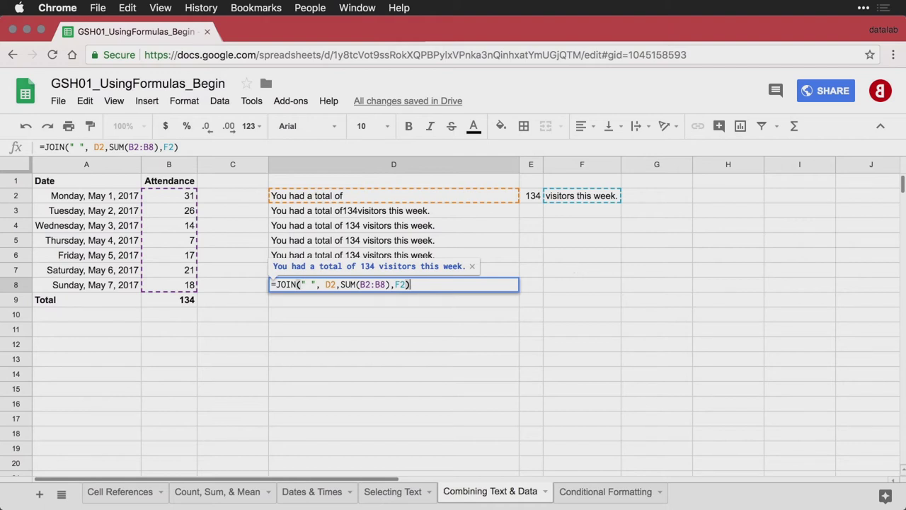
key("Return")
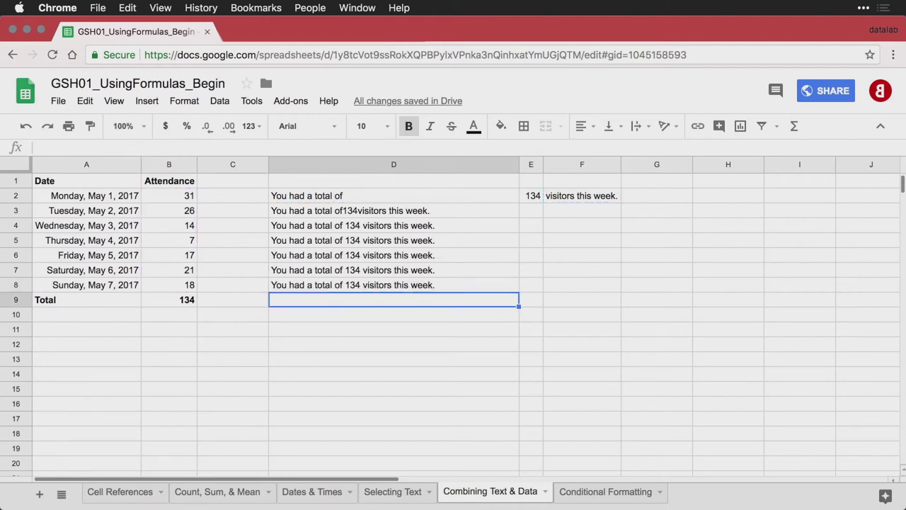